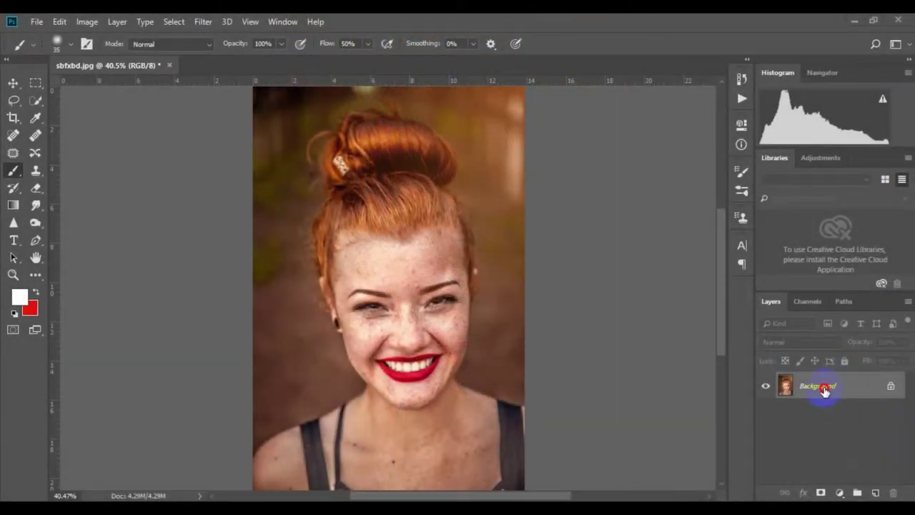
Step: Duplicate the portrait as smart-object Layer 1, duplicate it again, and hide the copy
key(ctrl+j)
right_click(807, 384)
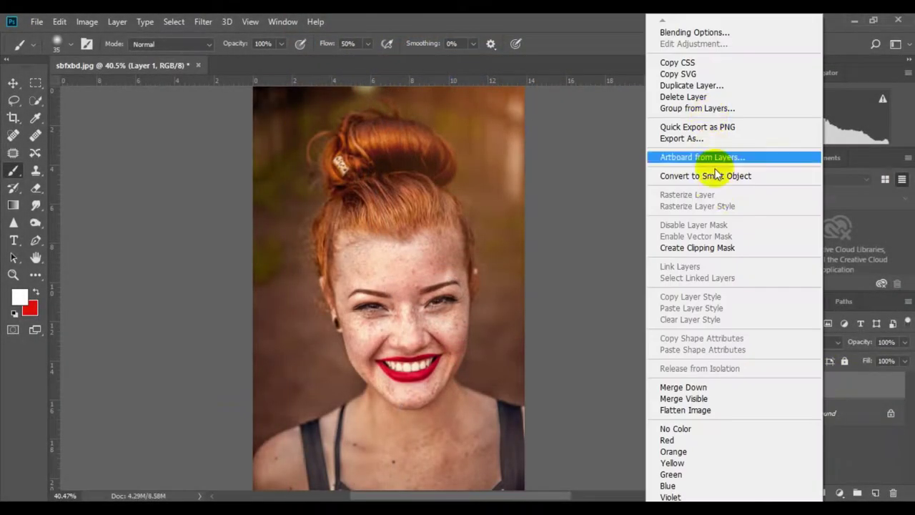
click(709, 176)
key(ctrl+j)
click(765, 386)
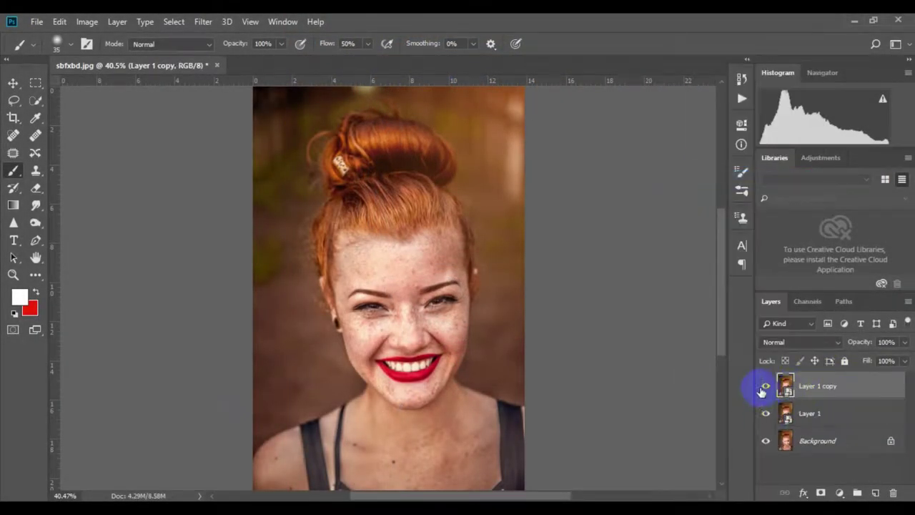
Step: Apply a Gaussian Blur of about 9.2 pixels to Layer 1
click(801, 418)
click(203, 22)
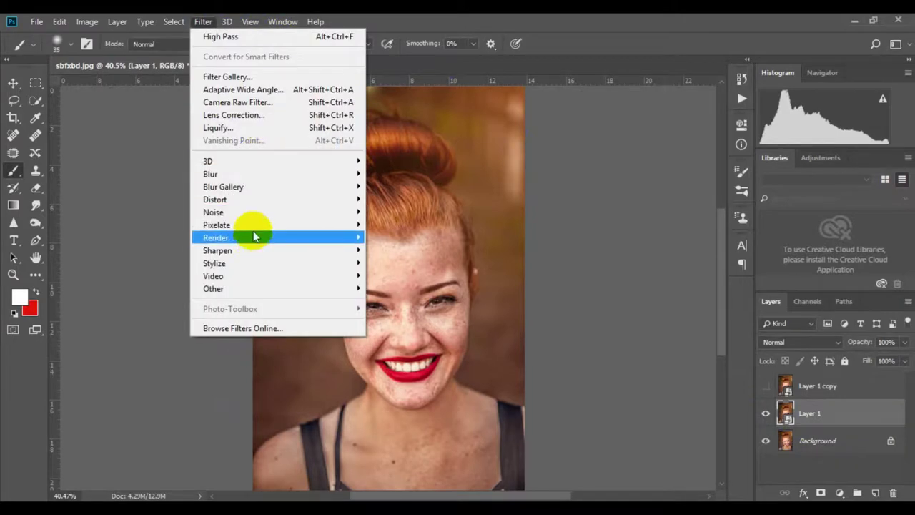
mouse_move(210, 174)
click(395, 223)
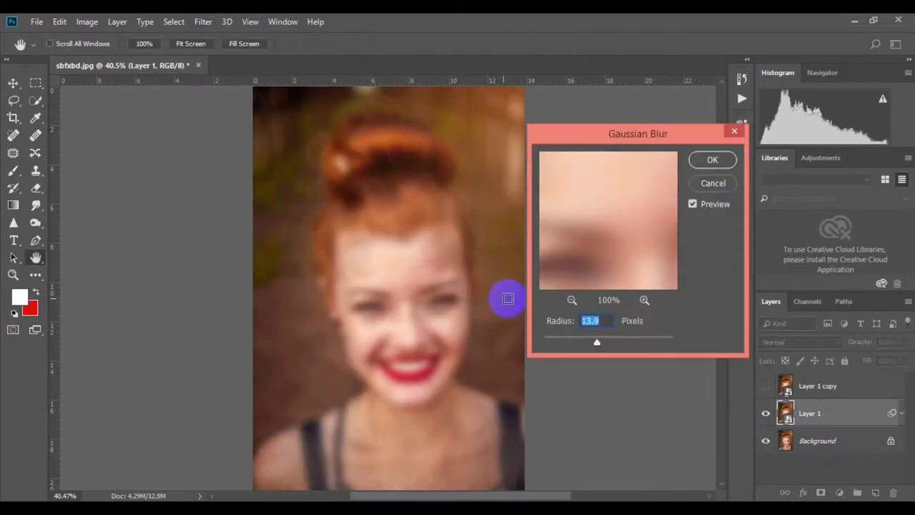
drag(591, 341, 592, 343)
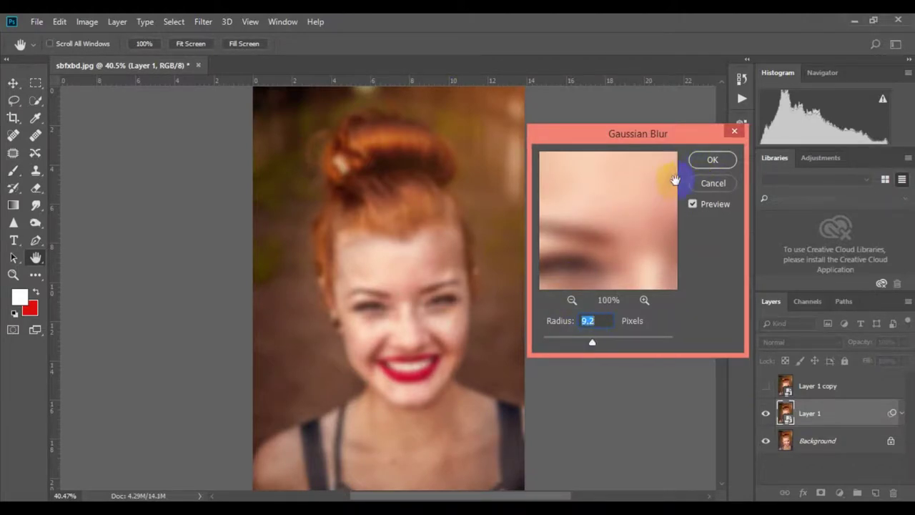
click(712, 159)
key(b)
scroll(454, 286, up, 1)
scroll(454, 286, down, 1)
Step: Show Layer 1 copy and apply a High Pass filter to it
click(815, 386)
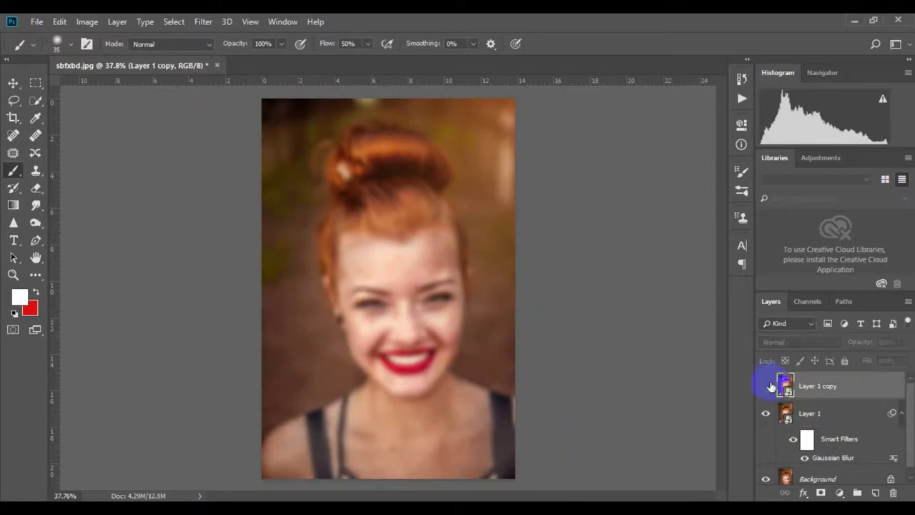
click(765, 386)
click(203, 22)
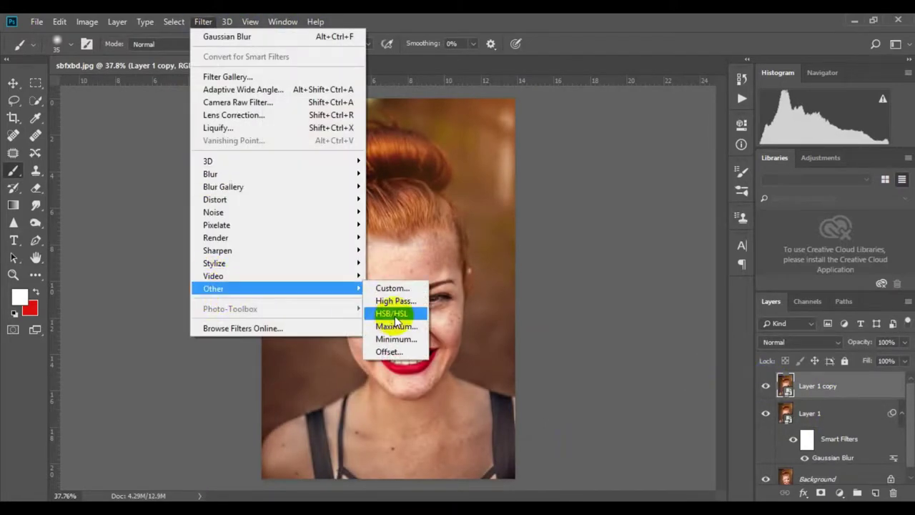
click(392, 303)
click(774, 106)
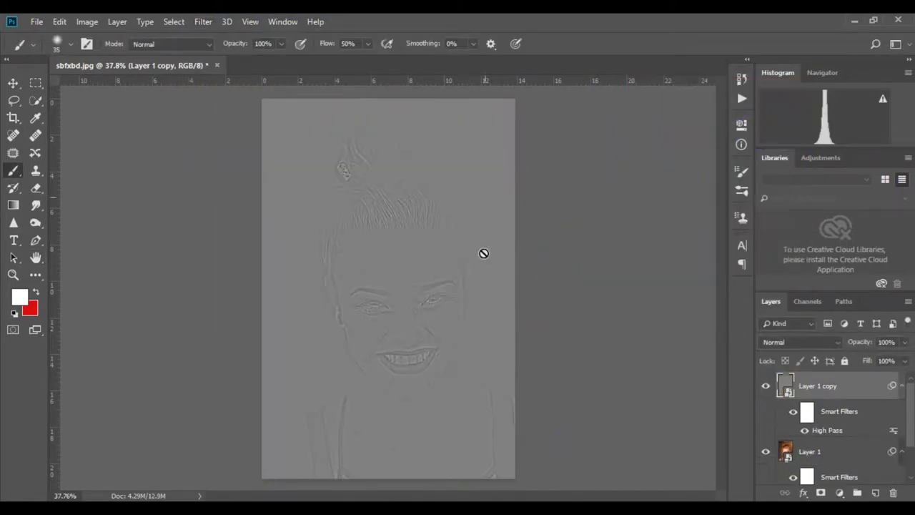
Step: Blend Layer 1 copy as Vivid Light at 72% fill, and group both layers into Group 1
click(817, 343)
click(802, 198)
click(432, 291)
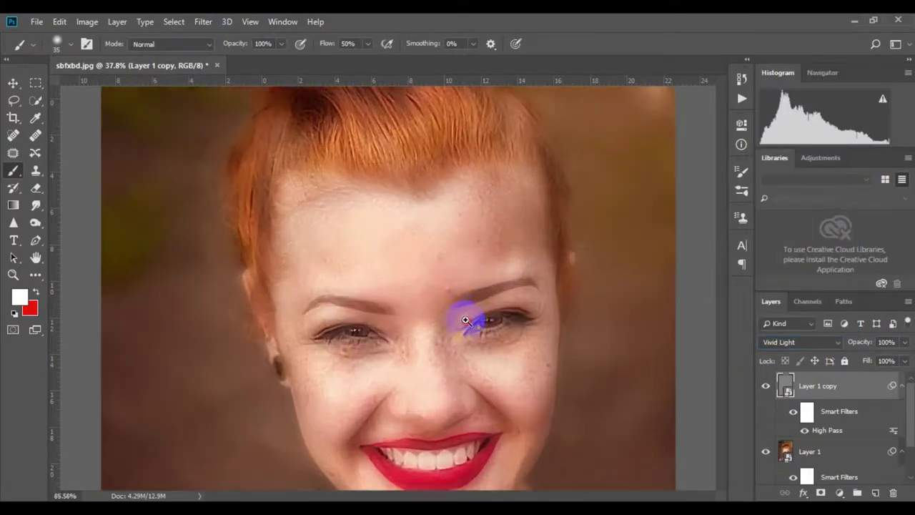
mouse_move(439, 270)
mouse_down()
mouse_move(408, 221)
mouse_move(429, 322)
mouse_move(465, 343)
mouse_move(429, 336)
mouse_up()
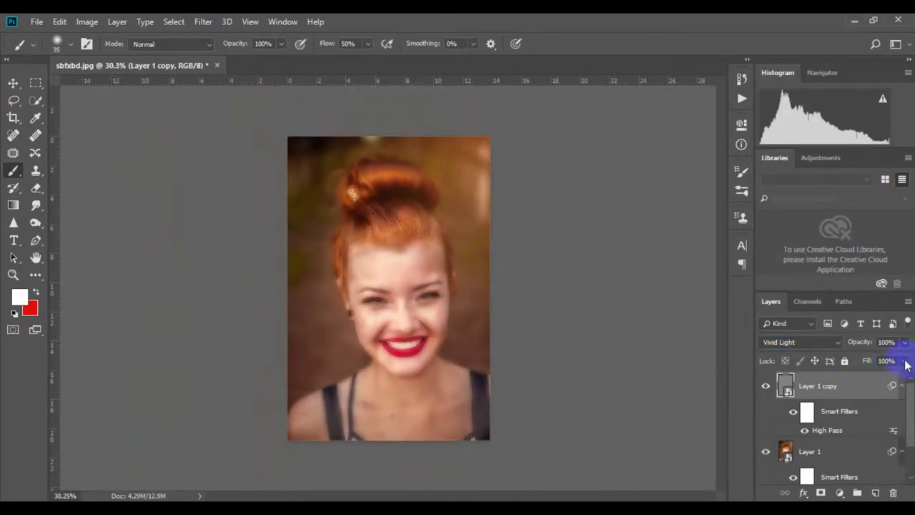
drag(905, 364, 887, 376)
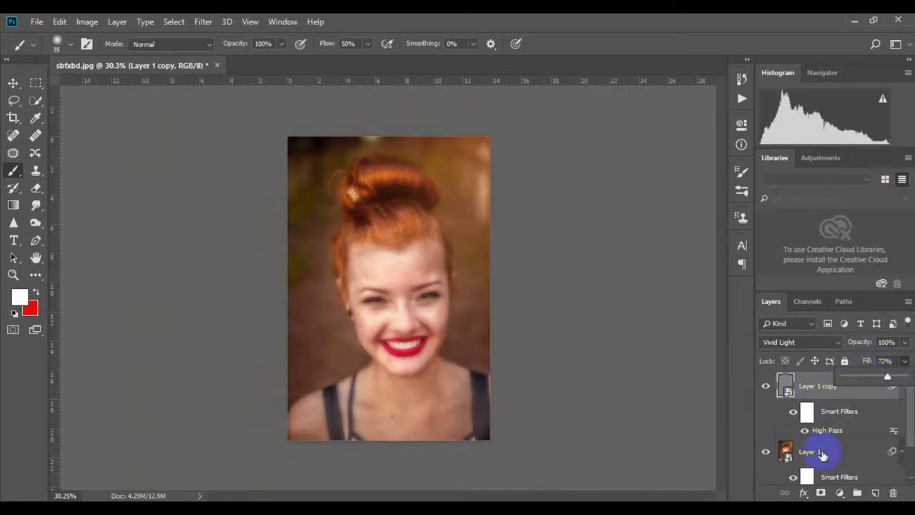
shift+click(822, 455)
key(ctrl+g)
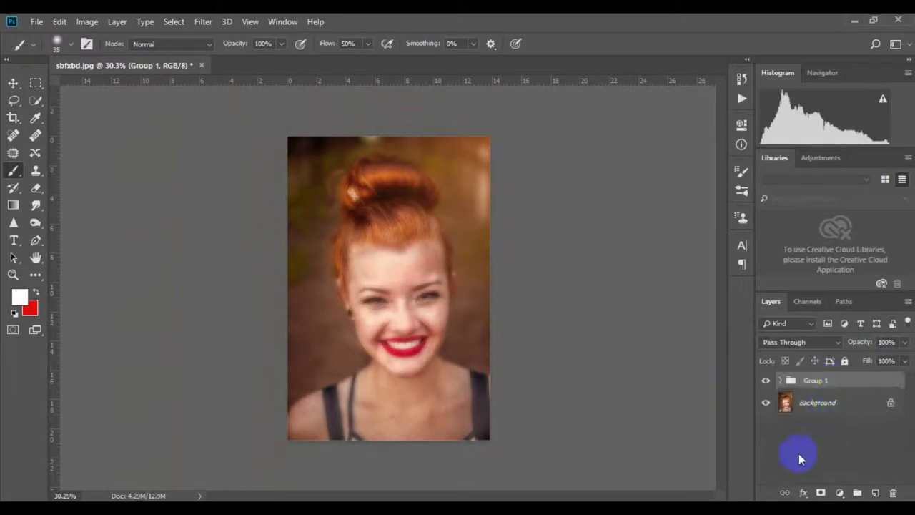
Step: Add a black mask to Group 1 and paint smoothing across the forehead and under the left eye
alt+click(822, 494)
drag(351, 241, 449, 306)
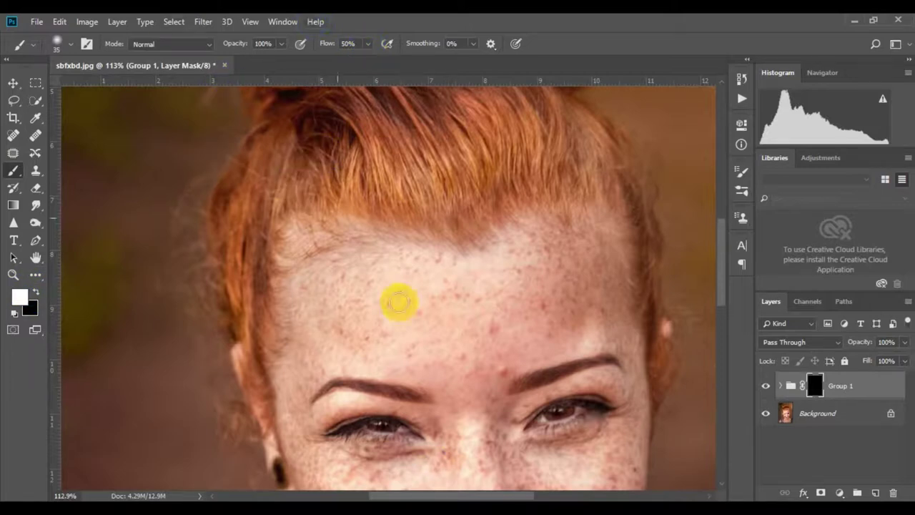
mouse_move(321, 251)
mouse_down()
mouse_move(388, 251)
mouse_move(388, 281)
mouse_move(394, 265)
mouse_move(523, 241)
mouse_up()
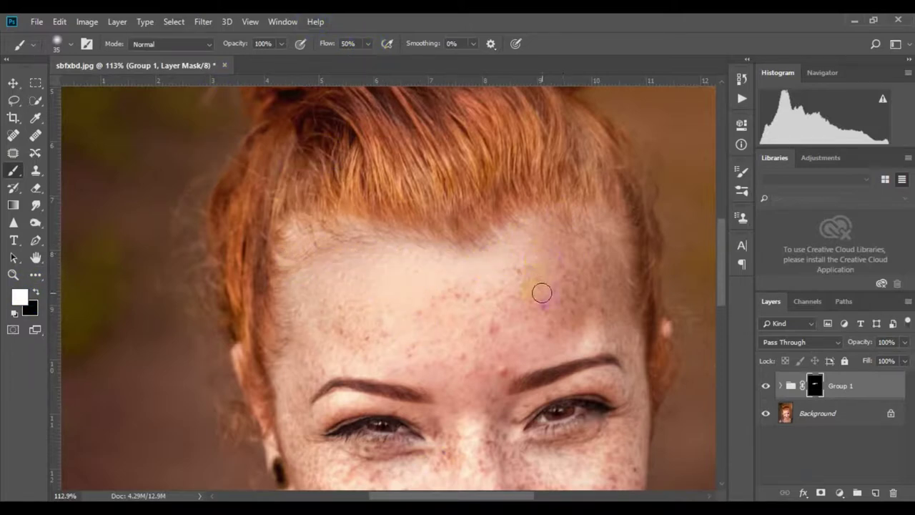
drag(498, 299, 525, 277)
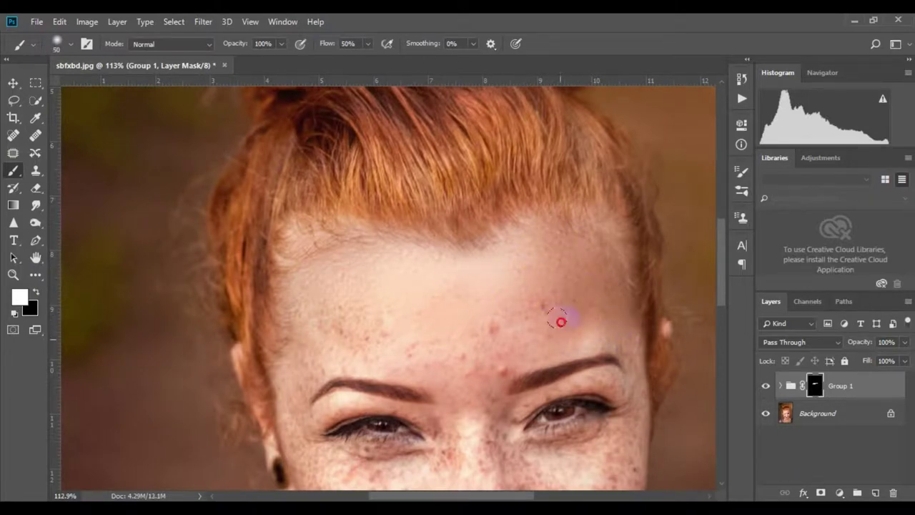
mouse_move(476, 386)
mouse_down()
mouse_move(384, 337)
mouse_move(322, 326)
mouse_up()
mouse_move(306, 281)
mouse_down()
mouse_move(402, 351)
mouse_move(302, 355)
mouse_up()
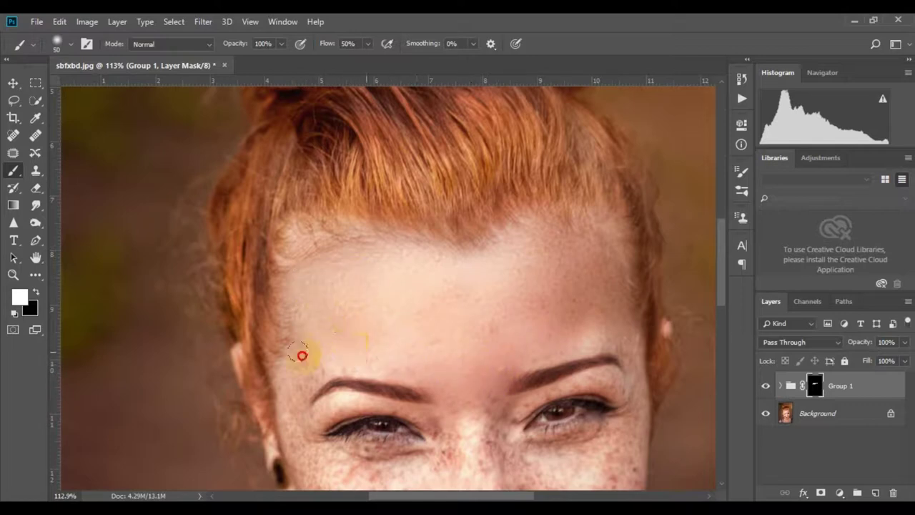
drag(323, 475, 467, 445)
scroll(468, 358, down, 5)
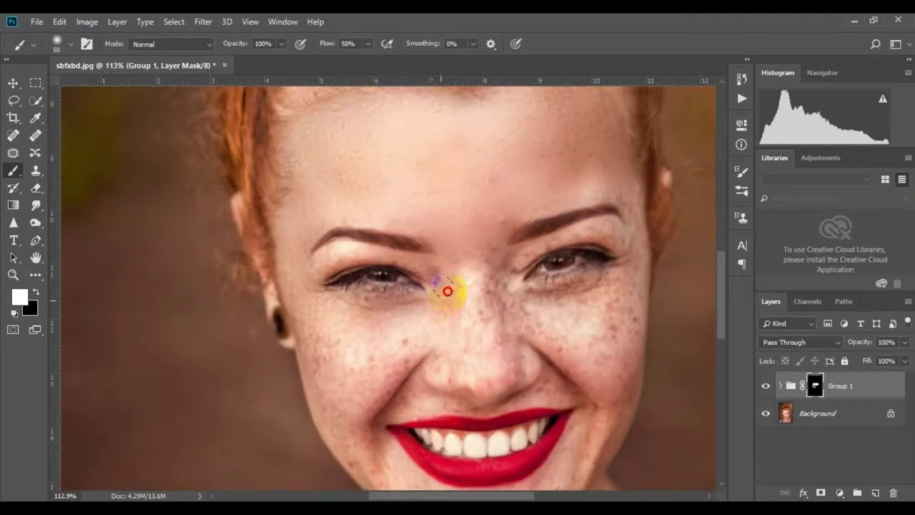
Step: Paint smoothing over the nose bridge, beside the nose, and the right cheek below the eye
mouse_move(447, 291)
mouse_down()
mouse_move(464, 338)
mouse_move(457, 293)
mouse_move(472, 327)
mouse_move(483, 315)
mouse_up()
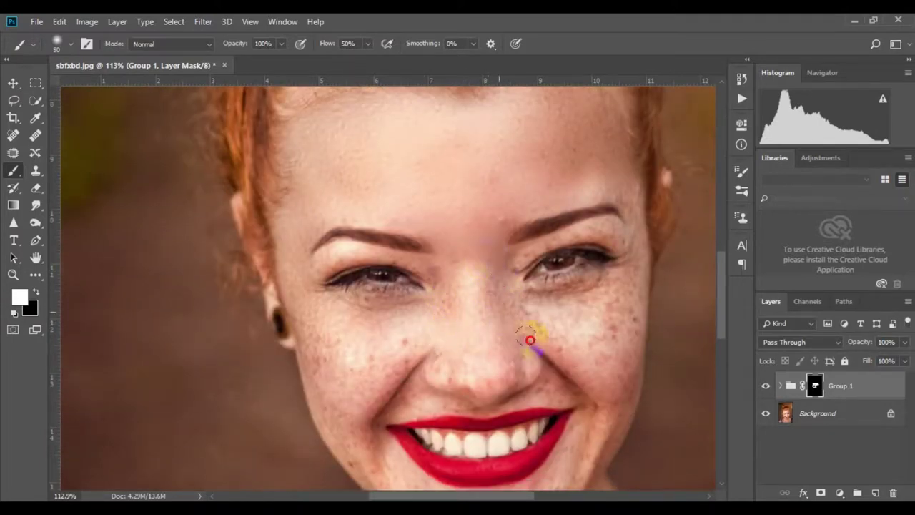
drag(529, 340, 518, 314)
drag(575, 309, 615, 274)
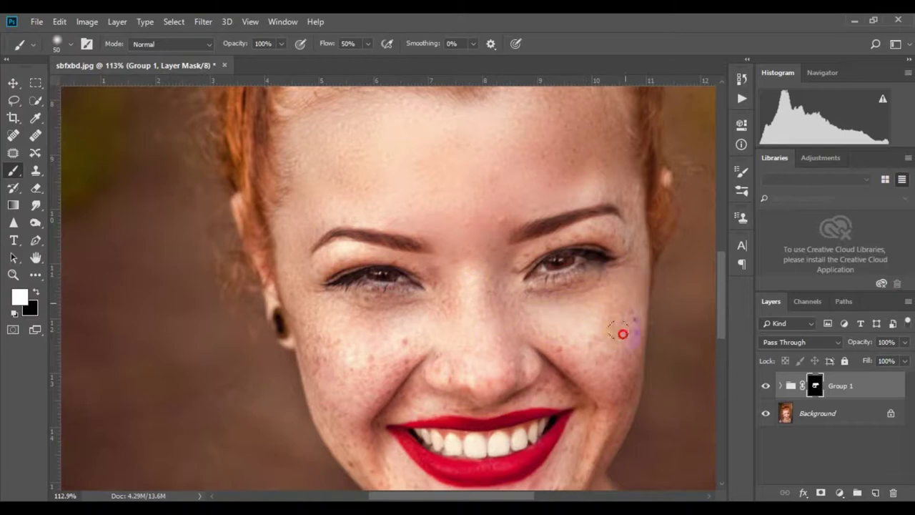
mouse_move(558, 323)
mouse_down()
mouse_move(574, 355)
mouse_move(570, 333)
mouse_up()
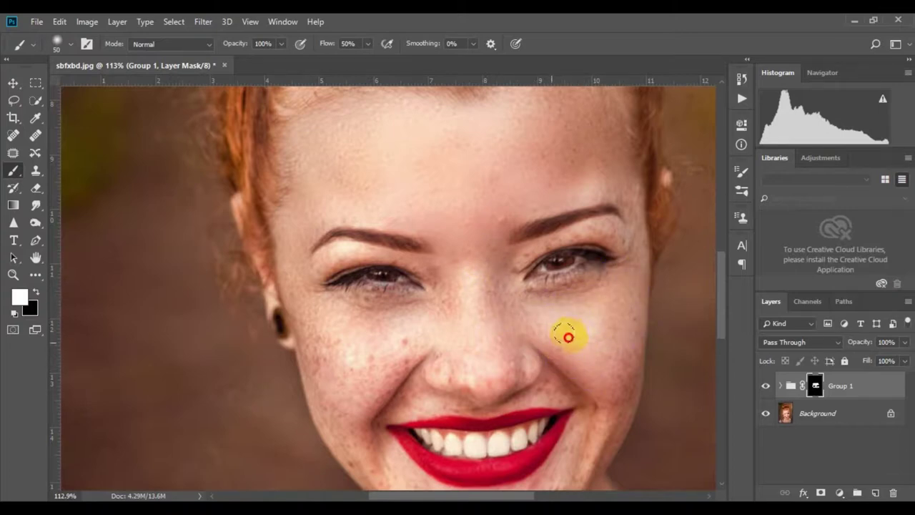
scroll(555, 287, up, 2)
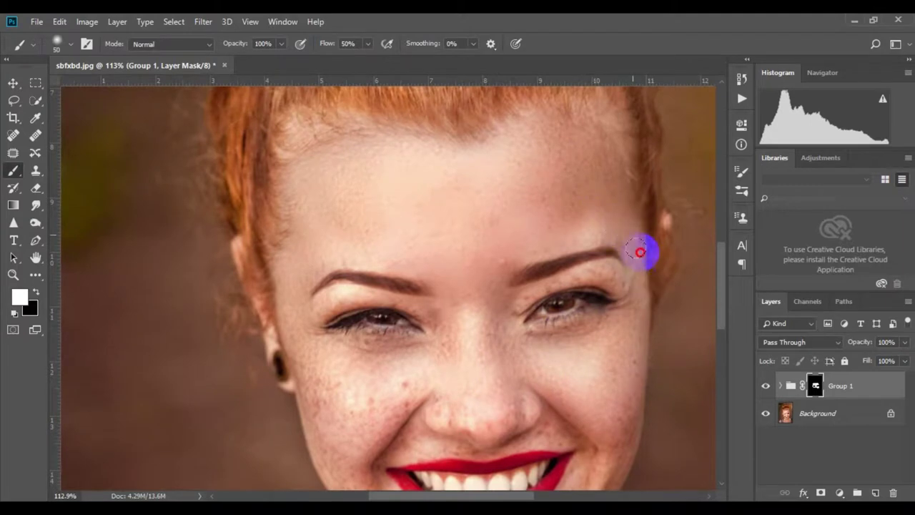
scroll(619, 321, down, 2)
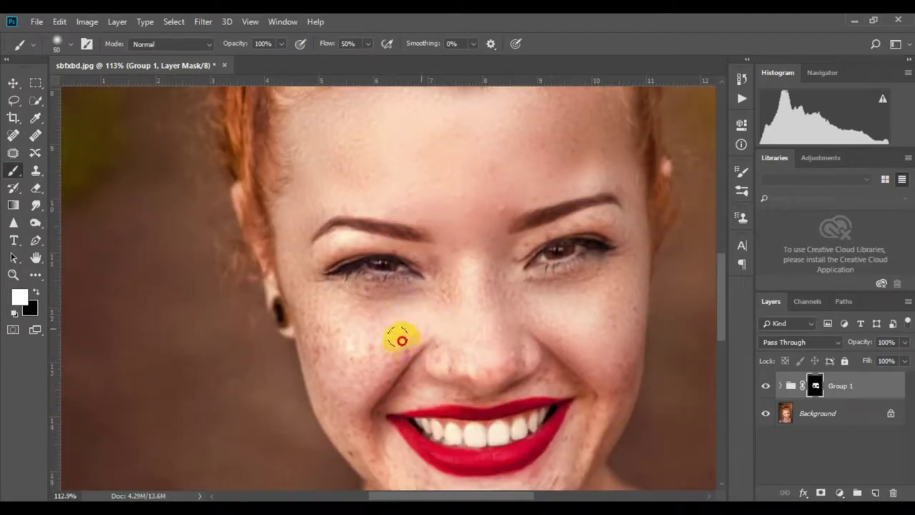
Step: Paint smoothing on the cheek beside the nose, the upper lip, the chin and left cheek
drag(398, 337, 433, 357)
drag(394, 386, 392, 378)
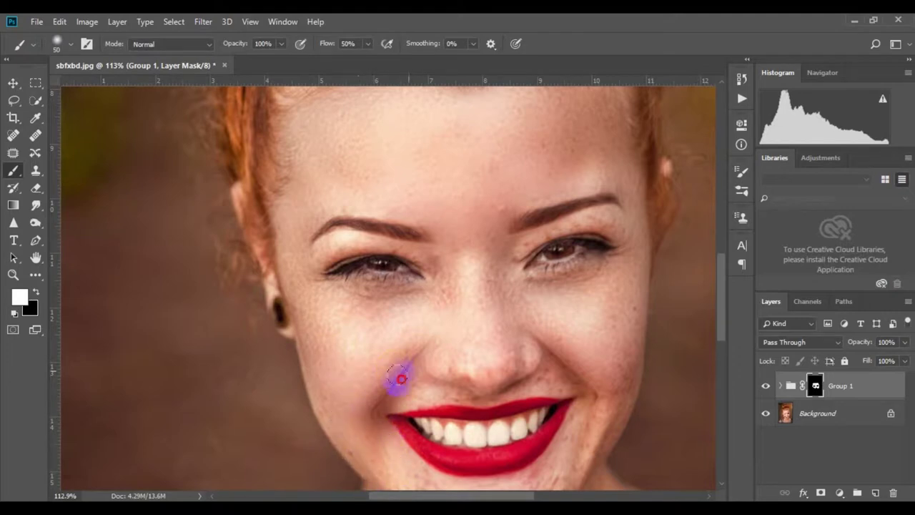
drag(500, 361, 578, 380)
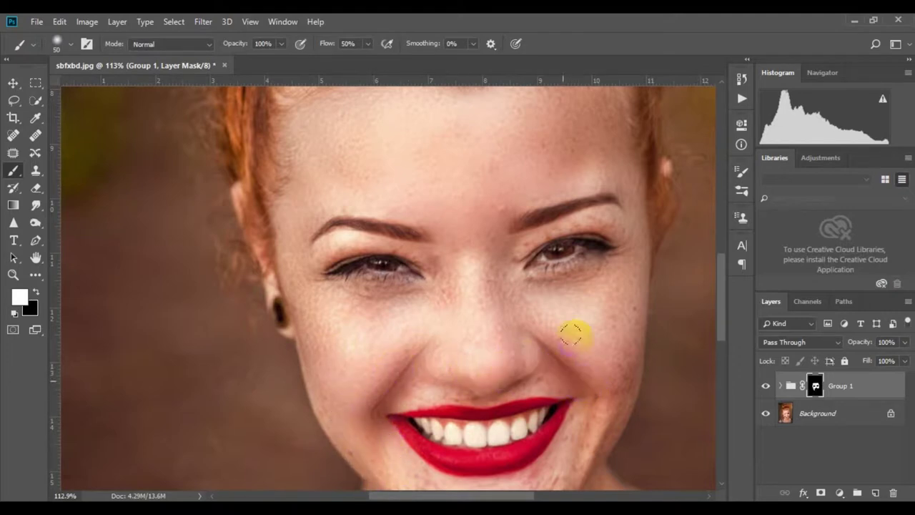
click(524, 302)
scroll(529, 364, down, 5)
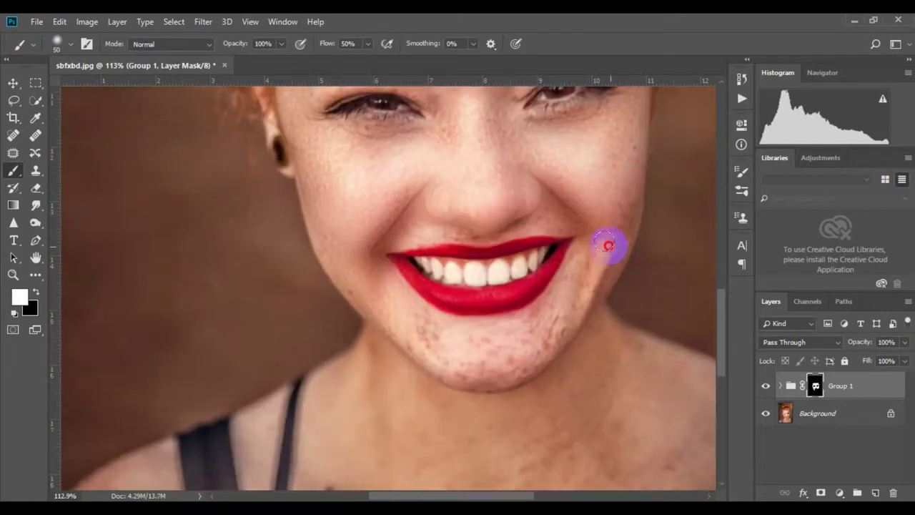
drag(609, 243, 588, 212)
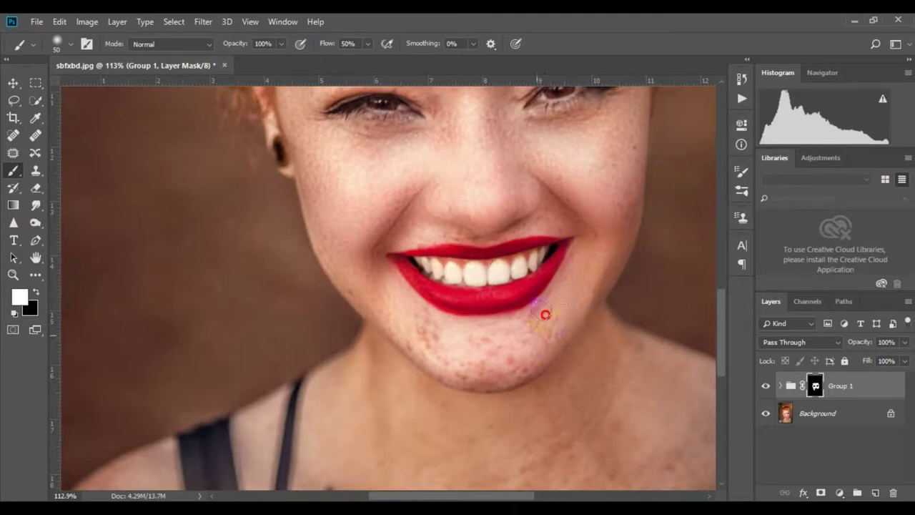
mouse_move(455, 364)
mouse_down()
mouse_move(466, 349)
mouse_move(493, 347)
mouse_move(402, 324)
mouse_up()
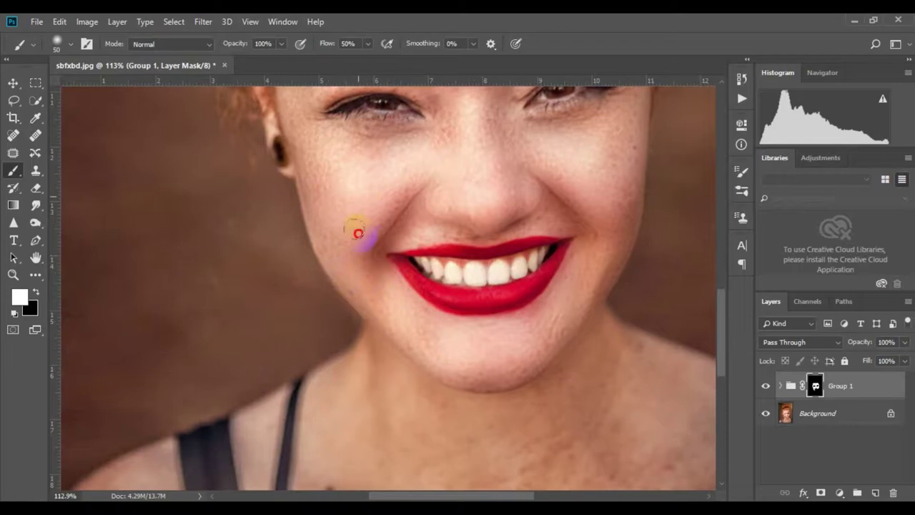
scroll(464, 204, up, 2)
scroll(541, 239, down, 2)
Step: Paint smoothing near the upper lip and around both eyes
scroll(499, 331, down, 2)
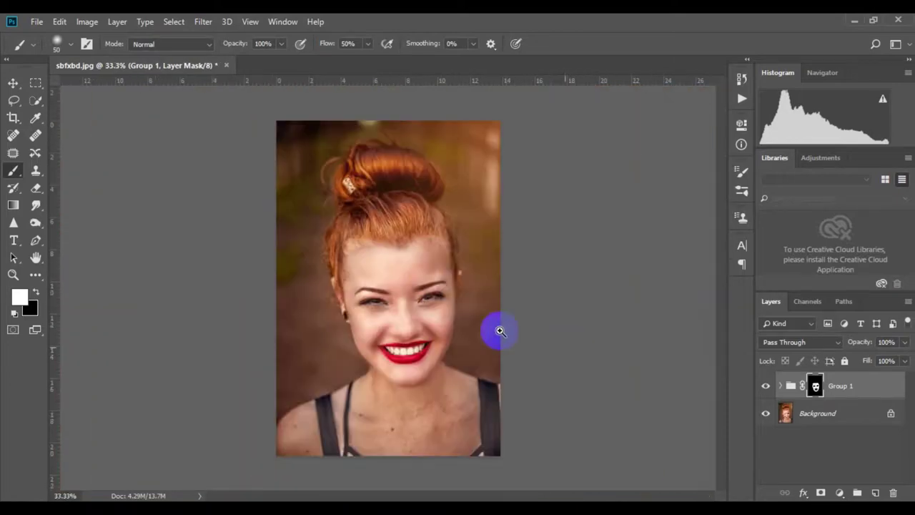
mouse_move(500, 331)
mouse_down()
mouse_move(462, 296)
mouse_move(479, 349)
mouse_move(399, 277)
mouse_up()
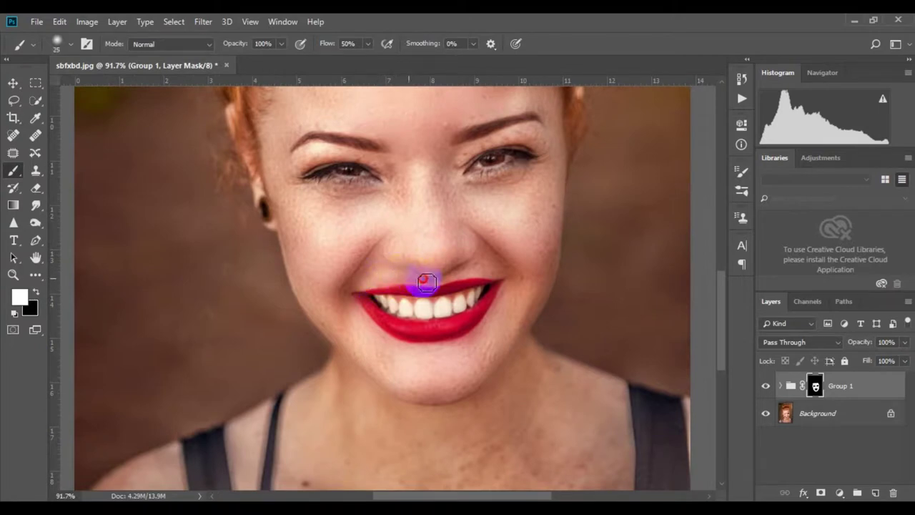
click(481, 258)
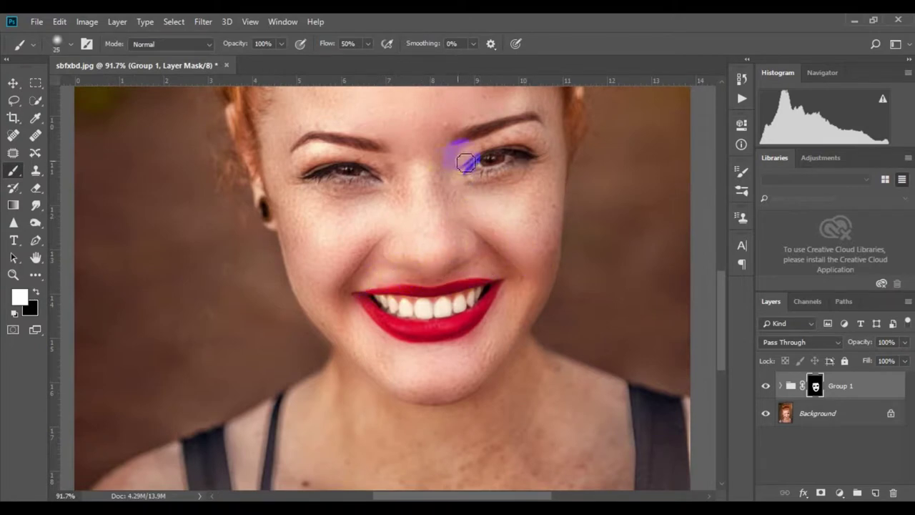
mouse_move(481, 153)
mouse_down()
mouse_move(484, 138)
mouse_move(537, 133)
mouse_move(473, 157)
mouse_move(385, 172)
mouse_move(337, 159)
mouse_move(306, 174)
mouse_up()
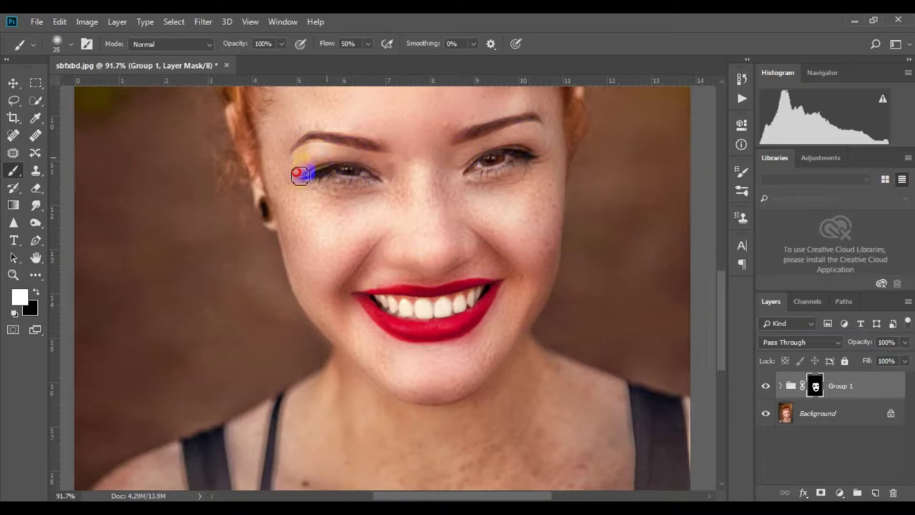
scroll(445, 135, down, 3)
scroll(343, 260, down, 3)
scroll(343, 260, up, 3)
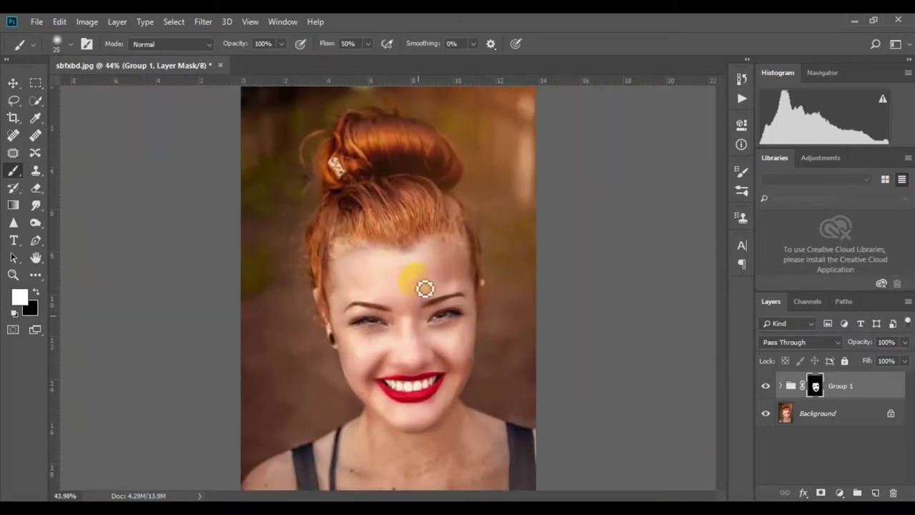
scroll(422, 286, down, 2)
scroll(402, 239, up, 2)
scroll(381, 231, up, 3)
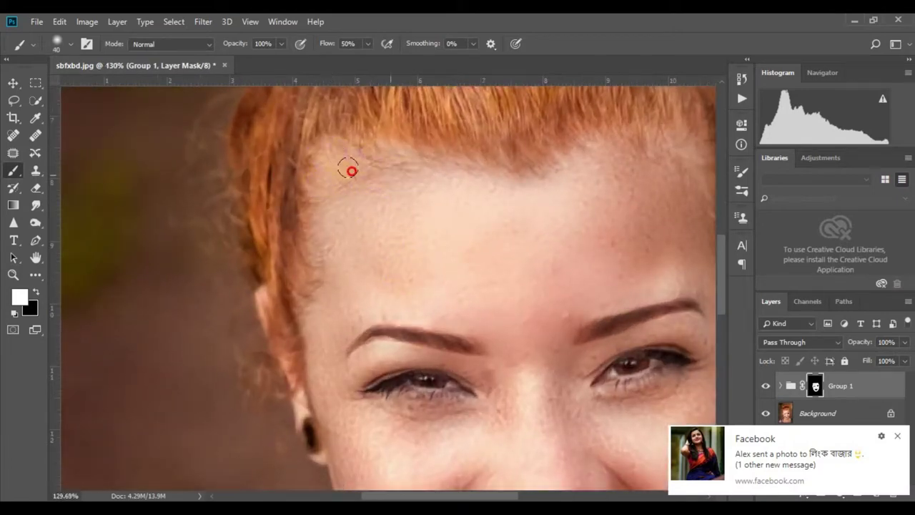
Step: Extend the smoothing over the neck and upper chest, then target Group 1 instead of its mask
drag(543, 210, 435, 255)
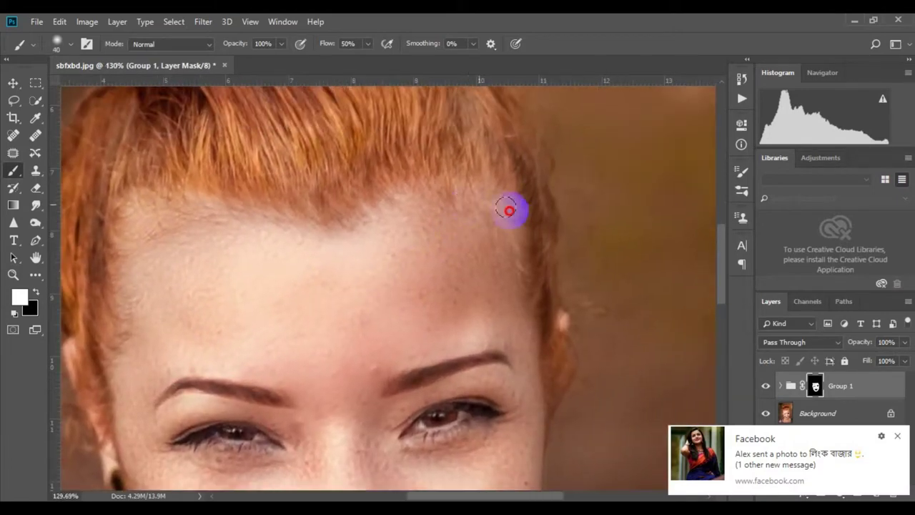
scroll(449, 284, down, 3)
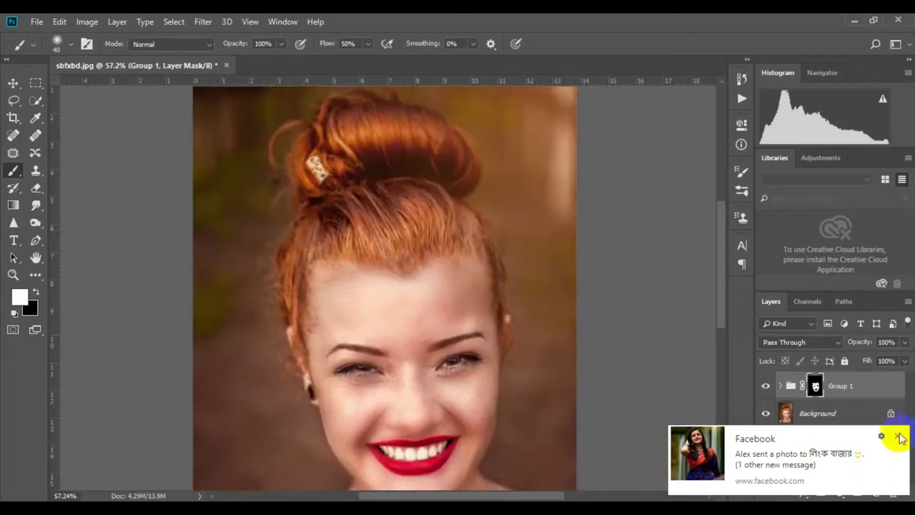
scroll(361, 363, down, 2)
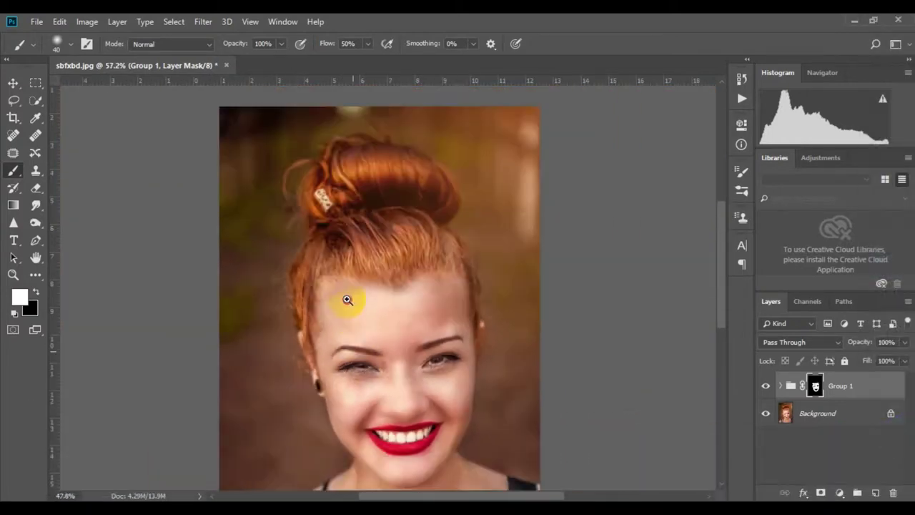
scroll(350, 304, down, 2)
scroll(372, 315, up, 2)
scroll(408, 400, down, 2)
scroll(407, 436, up, 2)
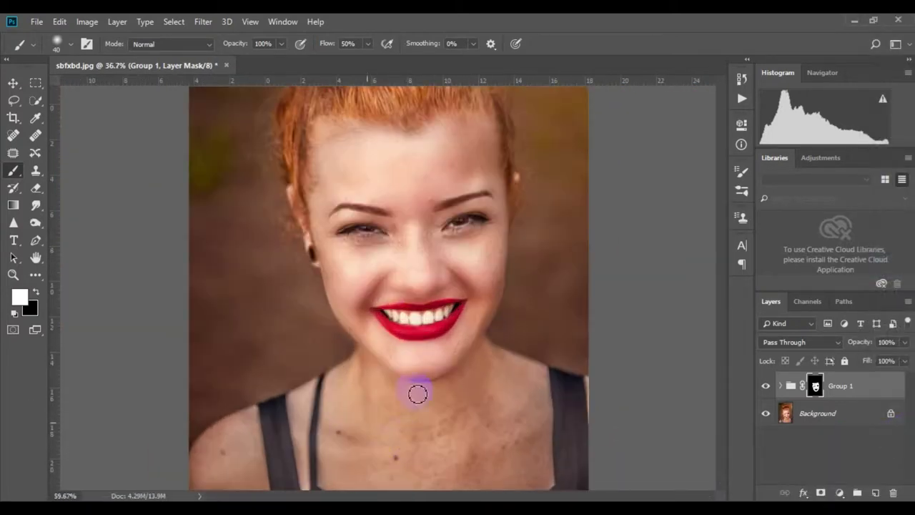
scroll(417, 388, down, 1)
scroll(433, 405, down, 2)
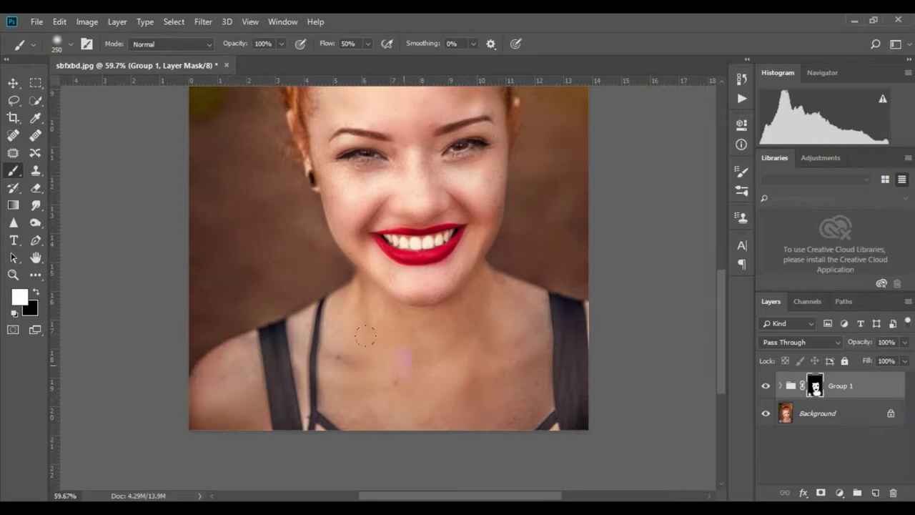
scroll(444, 400, down, 4)
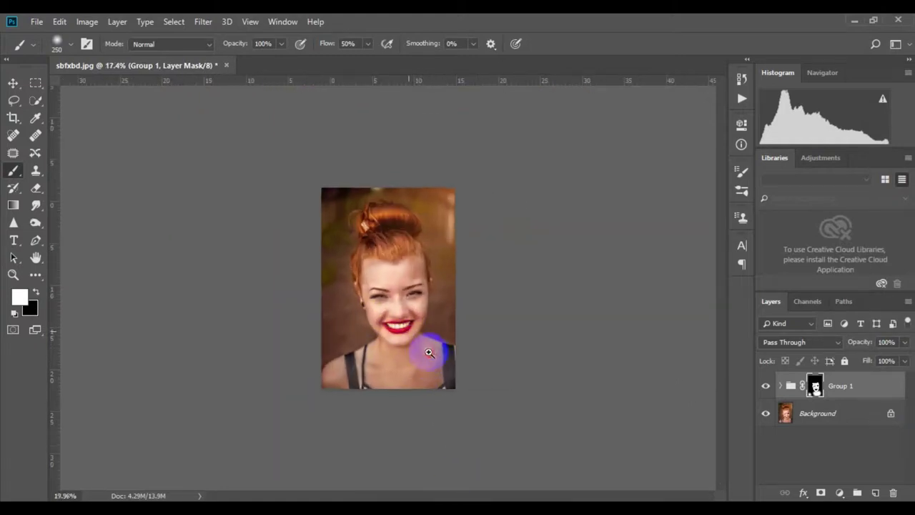
scroll(457, 376, up, 3)
scroll(457, 377, up, 1)
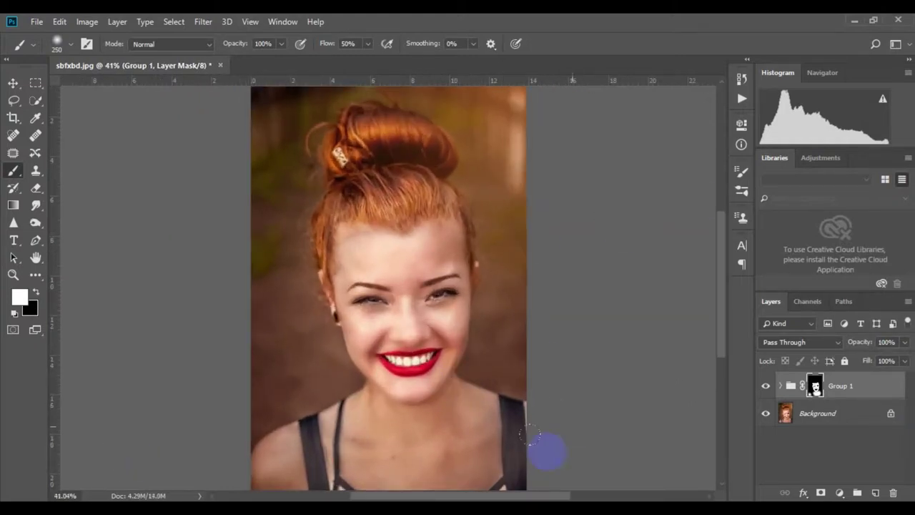
click(835, 390)
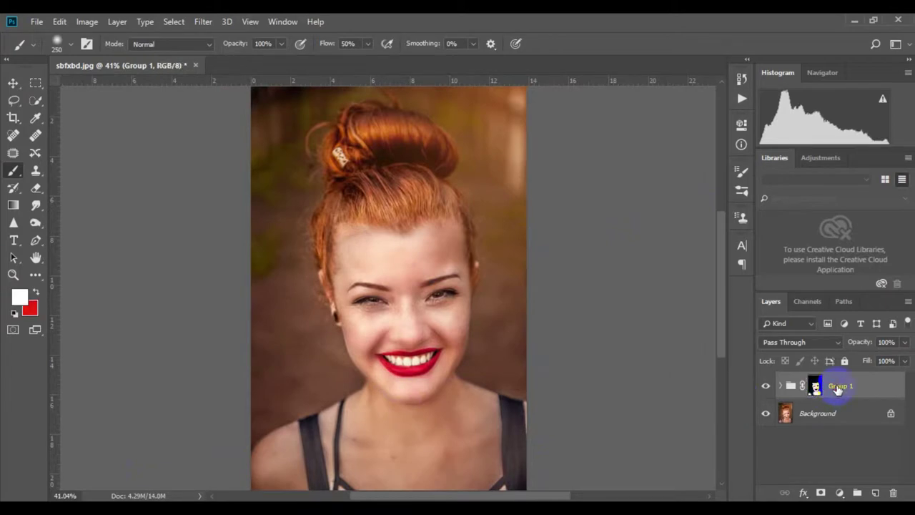
Step: Stamp visible layers into a new layer and, in Camera Raw, set Exposure +0.15 and Highlights -18
key(ctrl+shift+alt+e)
click(203, 22)
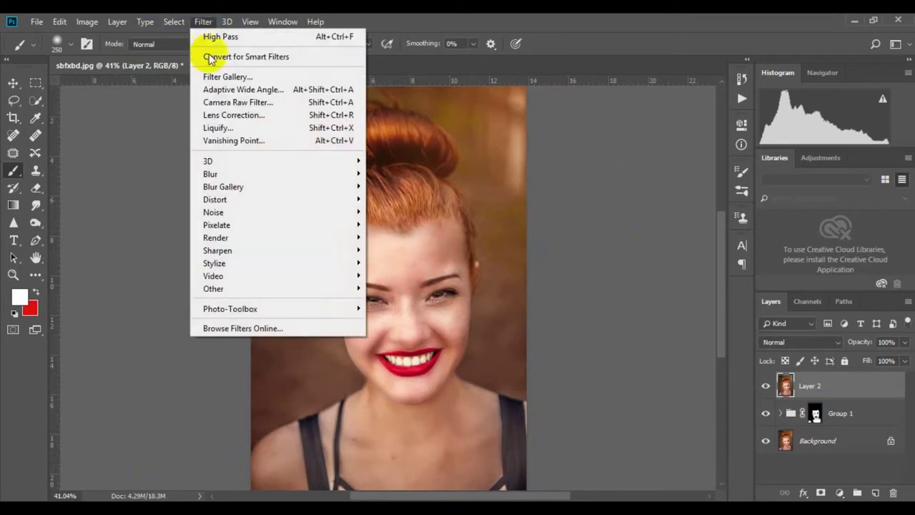
click(246, 102)
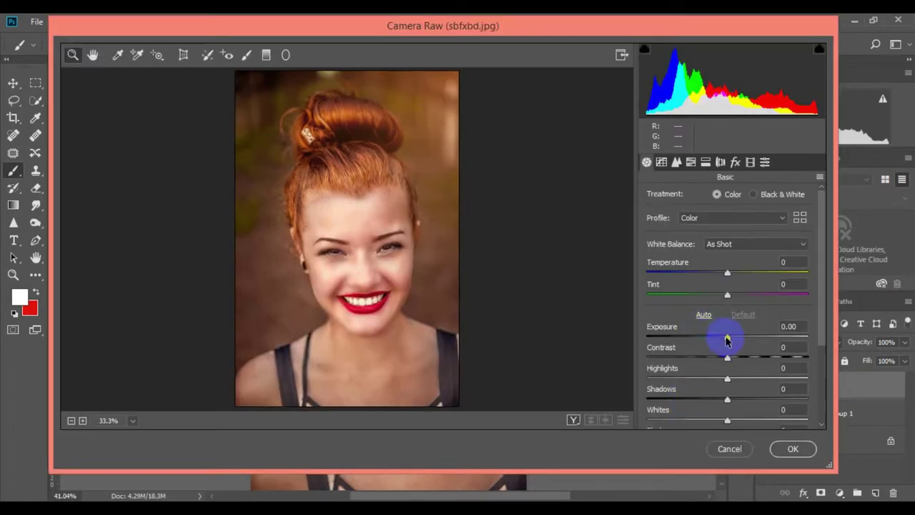
drag(726, 340, 728, 341)
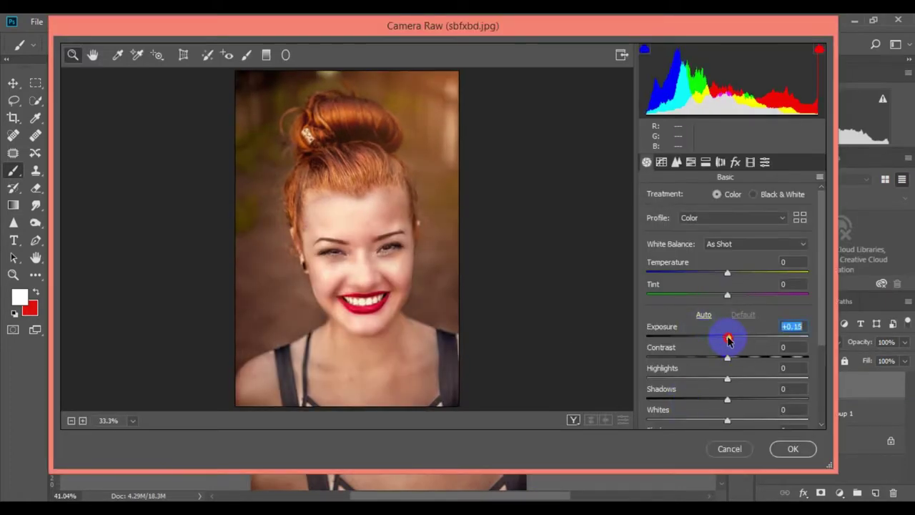
mouse_move(724, 384)
mouse_down()
mouse_move(714, 384)
mouse_move(734, 357)
mouse_move(712, 379)
mouse_up()
Step: Set Blacks to -11, Clarity to +7 and Temperature to +4
scroll(711, 383, down, 3)
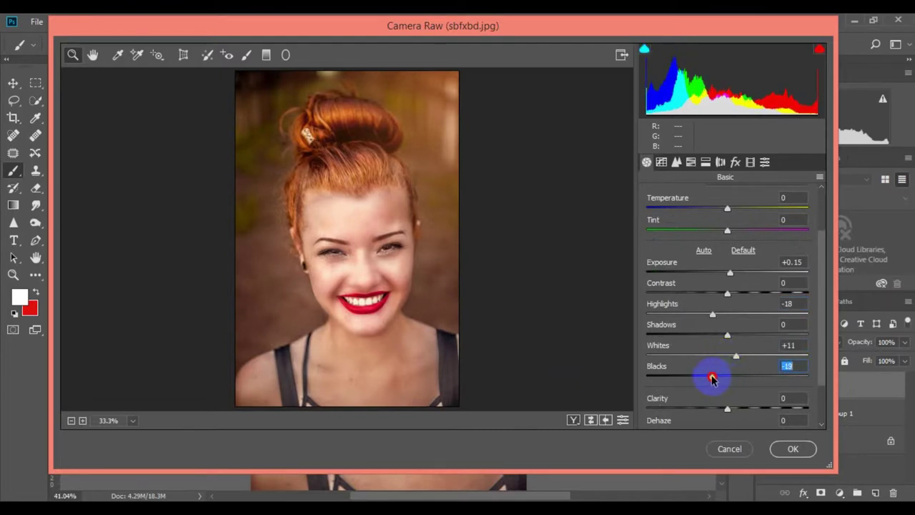
scroll(715, 375, down, 2)
scroll(719, 373, down, 1)
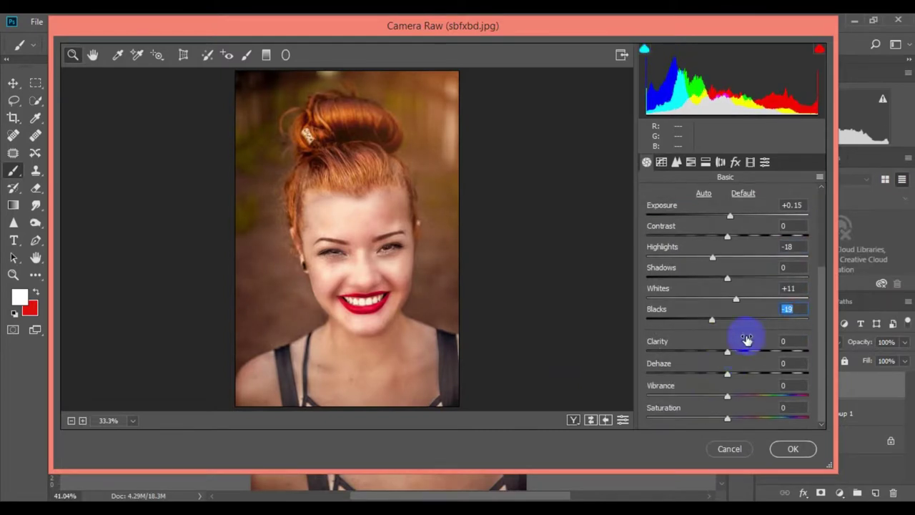
drag(721, 322, 719, 318)
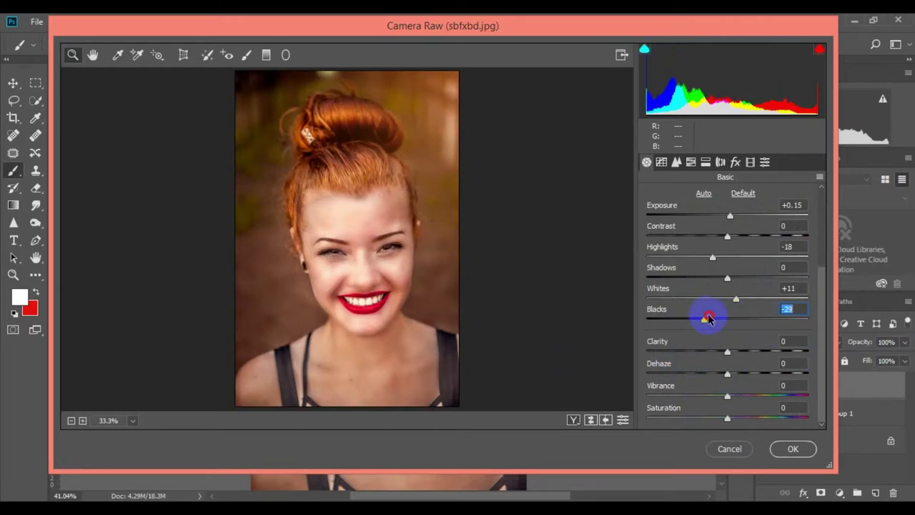
mouse_move(727, 350)
mouse_down()
mouse_move(743, 353)
mouse_move(733, 351)
mouse_up()
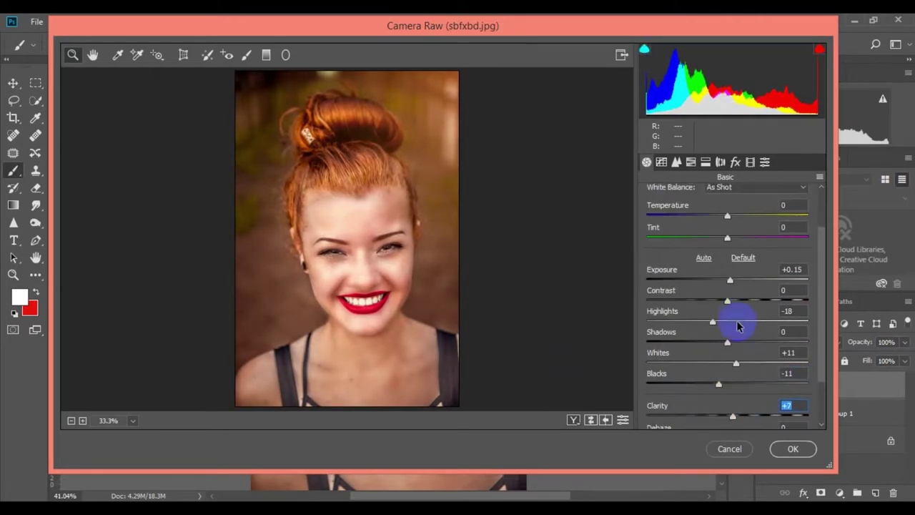
scroll(729, 336, up, 3)
drag(727, 221, 730, 223)
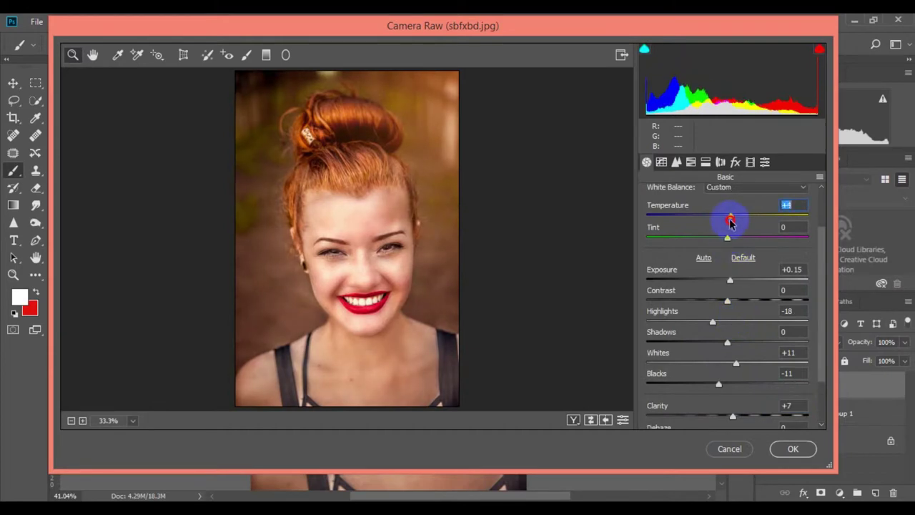
Step: In HSL, set Reds luminance -25 and saturation +45, Oranges hue -6, and lower Yellows hue
click(691, 162)
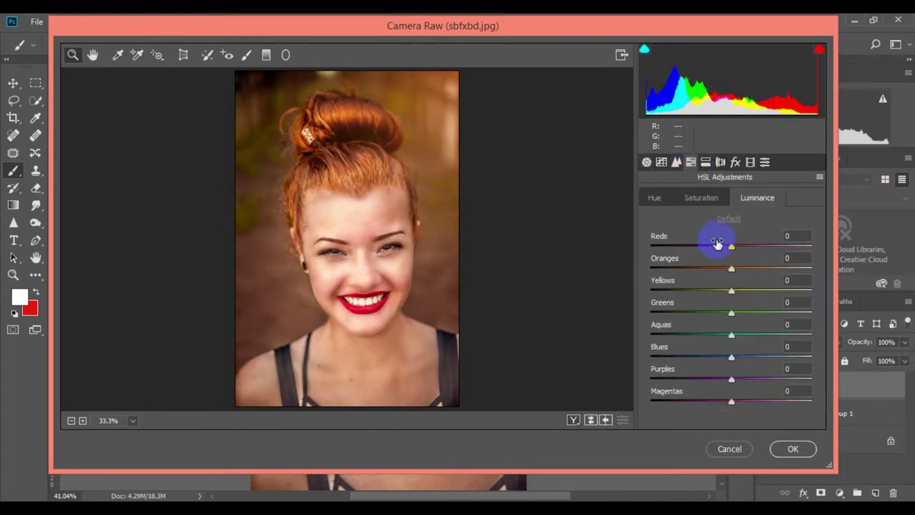
drag(717, 243, 754, 248)
click(719, 200)
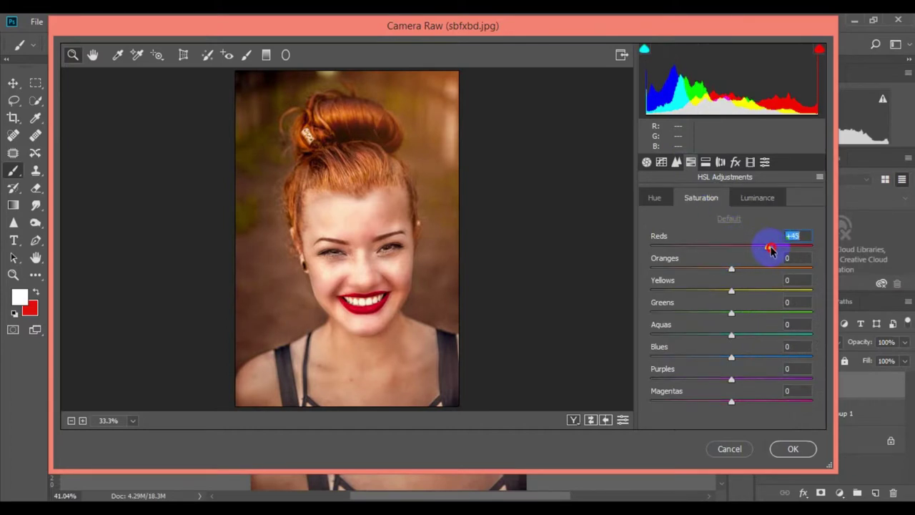
click(654, 198)
drag(731, 268, 725, 267)
click(720, 293)
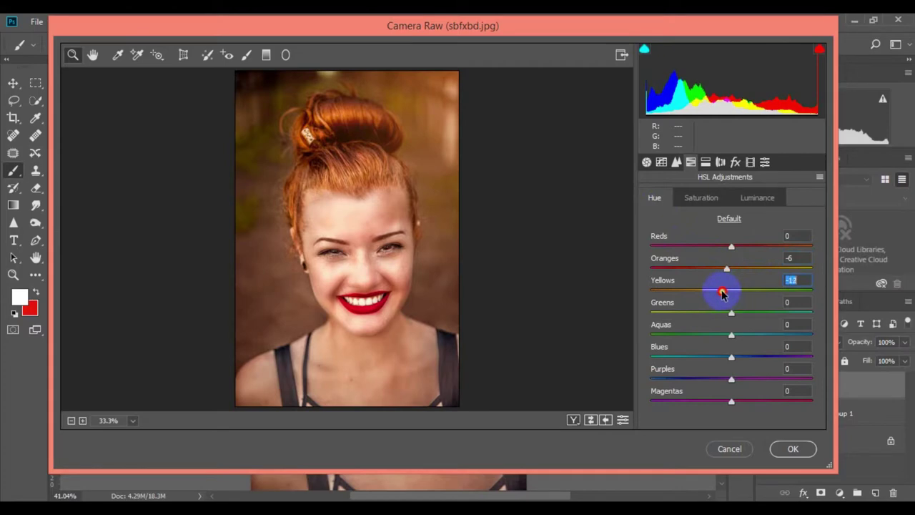
Step: Apply the Camera Raw grade to the merged portrait layer
click(792, 449)
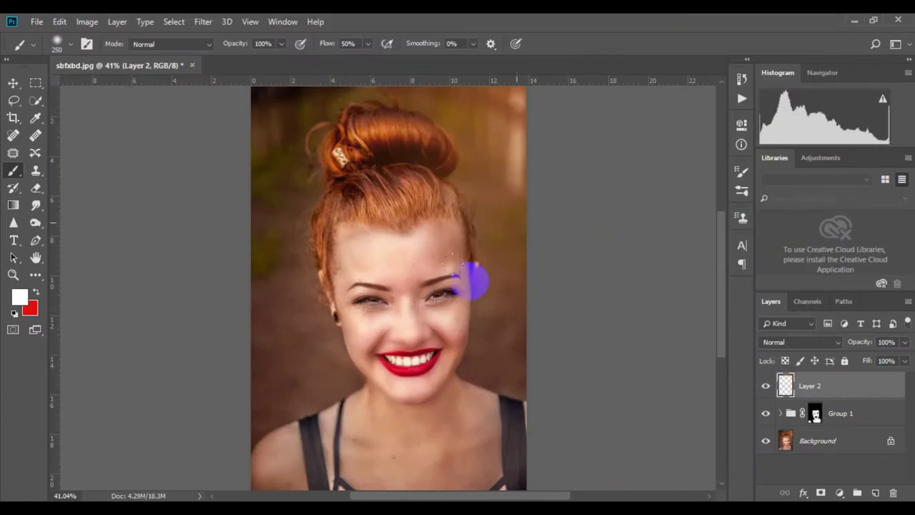
scroll(475, 350, down, 5)
scroll(439, 300, up, 2)
scroll(439, 306, up, 2)
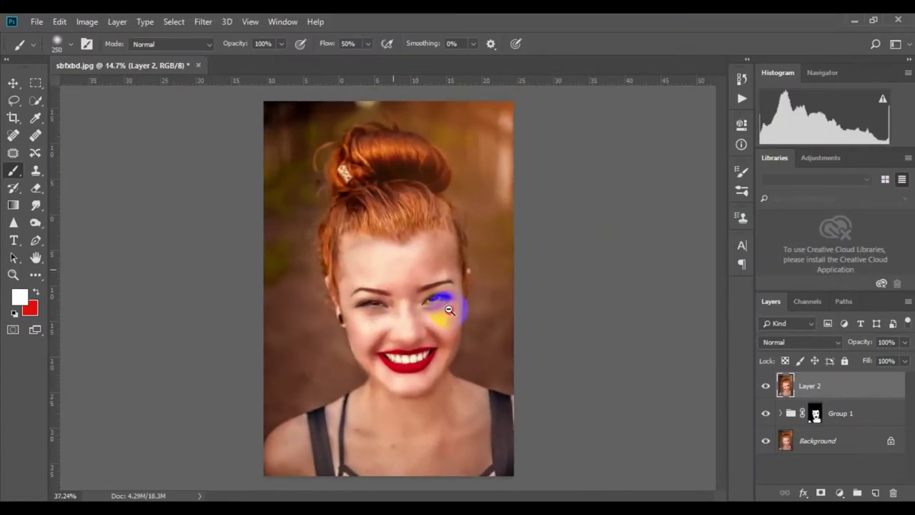
scroll(461, 317, up, 2)
scroll(460, 317, up, 2)
scroll(449, 323, up, 2)
scroll(482, 327, up, 2)
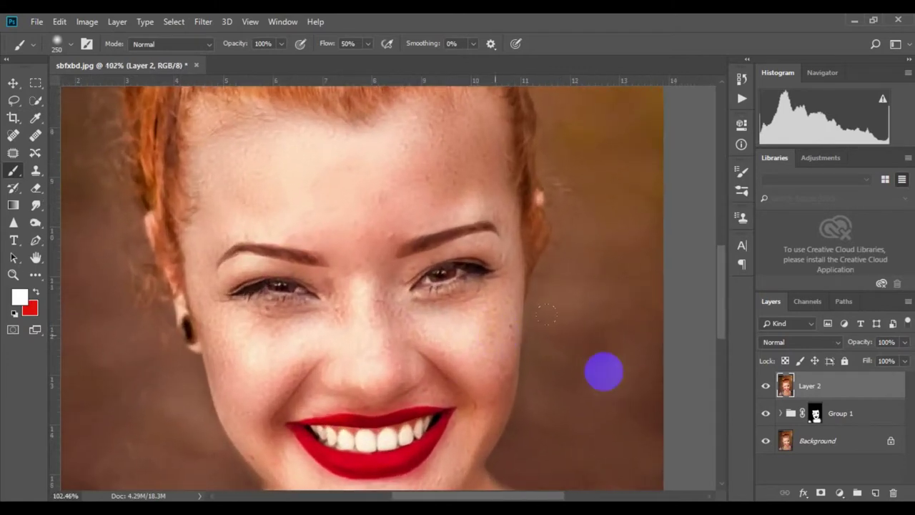
Step: Duplicate Layer 2, brush brighter whites onto both eyes, and set the copy to 28% opacity
key(ctrl+j)
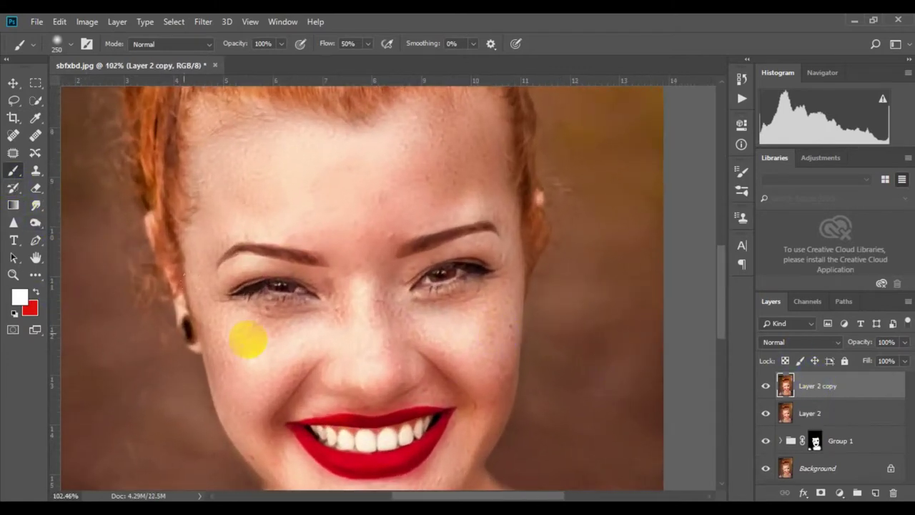
key(bracketleft)
key(bracketleft)
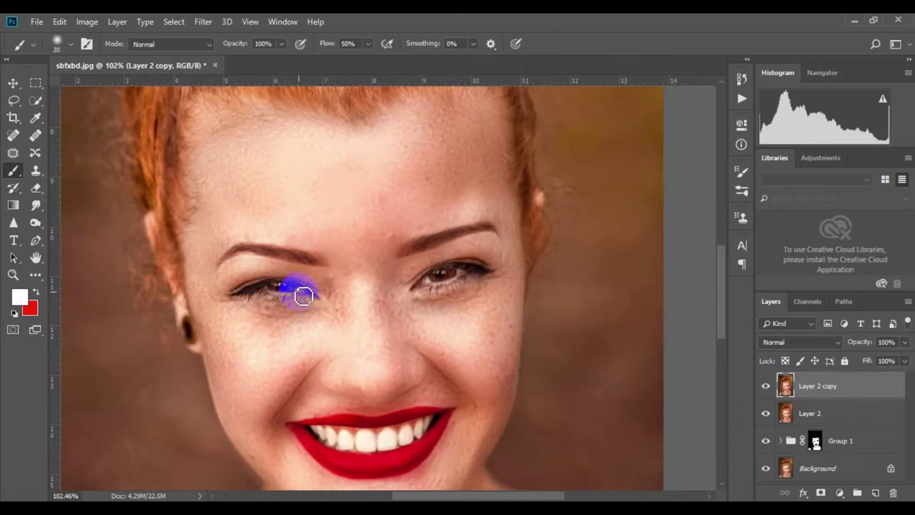
drag(307, 296, 274, 295)
mouse_move(421, 287)
mouse_down()
mouse_move(438, 303)
mouse_move(445, 284)
mouse_move(464, 277)
mouse_up()
click(904, 342)
drag(872, 361, 862, 360)
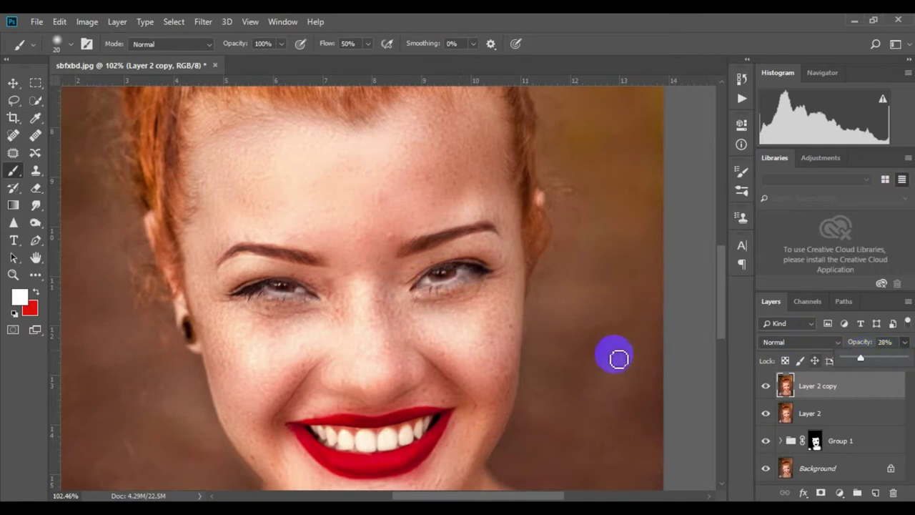
Step: Lower Layer 2 copy to 22% opacity and stamp all visible layers into a new Layer 3
scroll(468, 402, down, 4)
scroll(453, 343, down, 2)
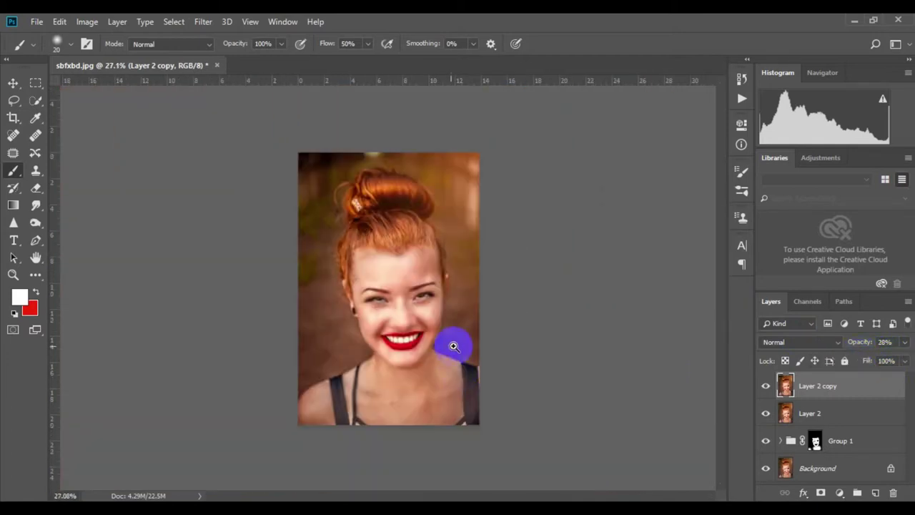
click(904, 343)
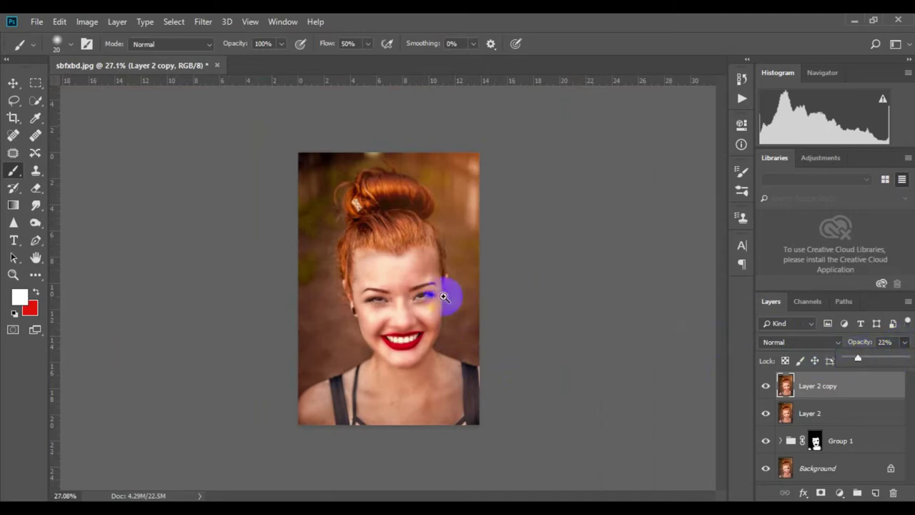
scroll(443, 296, up, 4)
scroll(276, 307, up, 2)
scroll(251, 250, down, 1)
scroll(352, 328, down, 4)
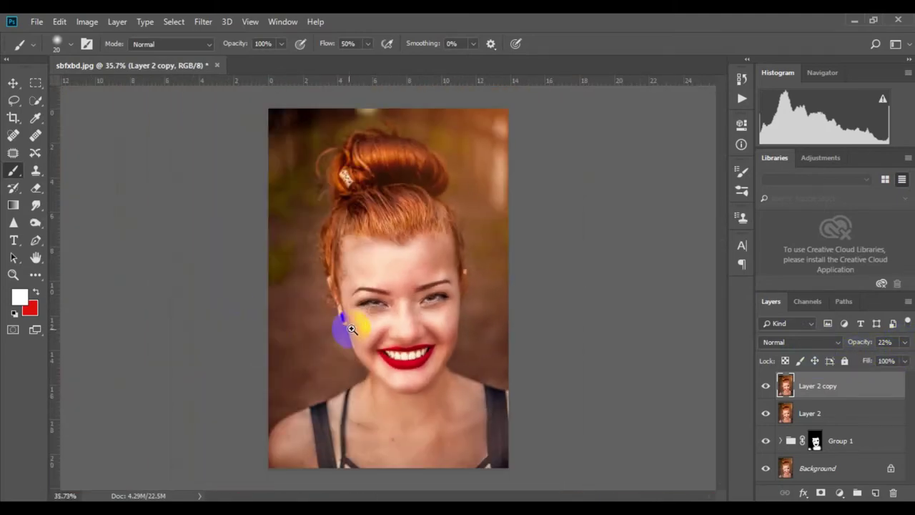
scroll(351, 329, up, 3)
scroll(383, 321, up, 1)
scroll(379, 321, down, 4)
scroll(321, 255, up, 1)
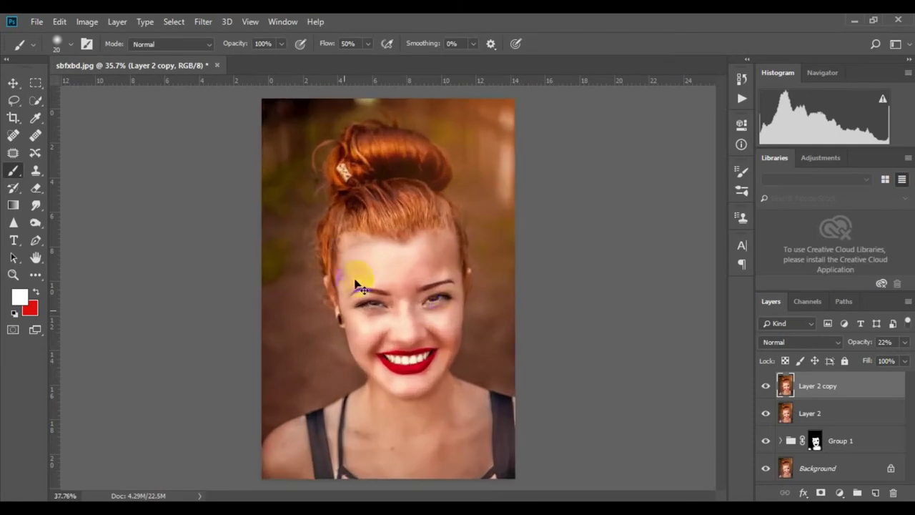
scroll(414, 296, down, 1)
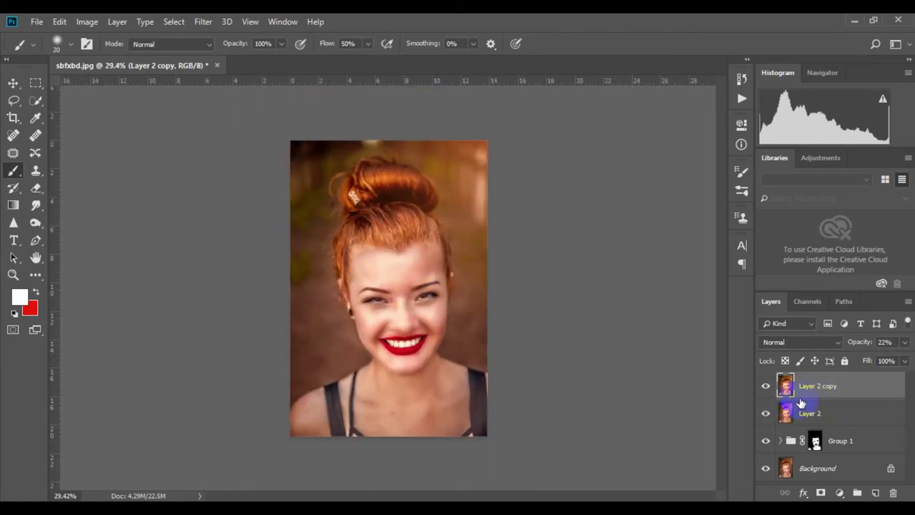
key(ctrl+alt+shift+e)
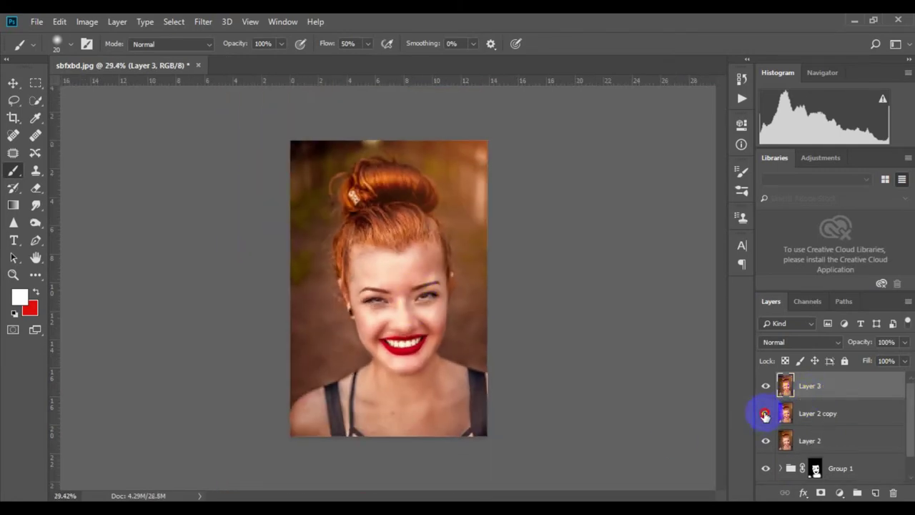
Step: Hide every layer below Layer 3, toggle Layer 3 off and on for before/after, and zoom out
drag(766, 414, 772, 466)
click(765, 386)
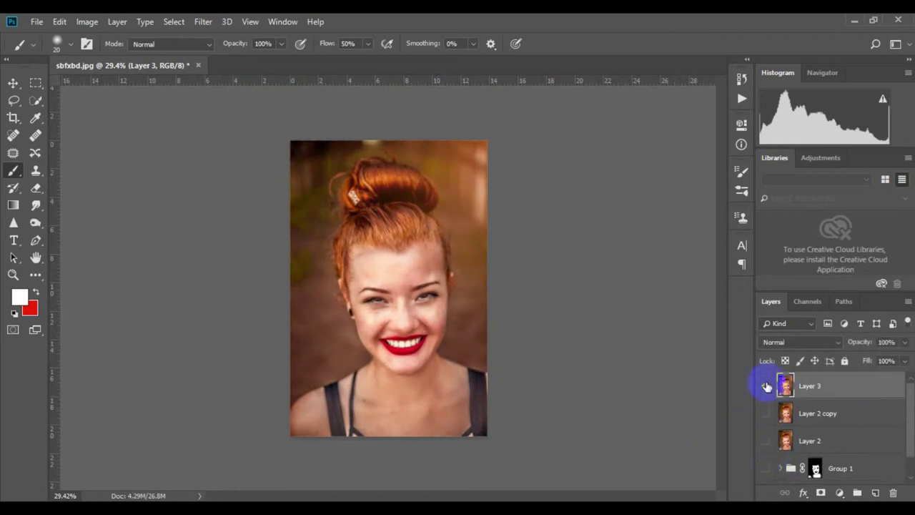
scroll(347, 317, up, 2)
click(765, 385)
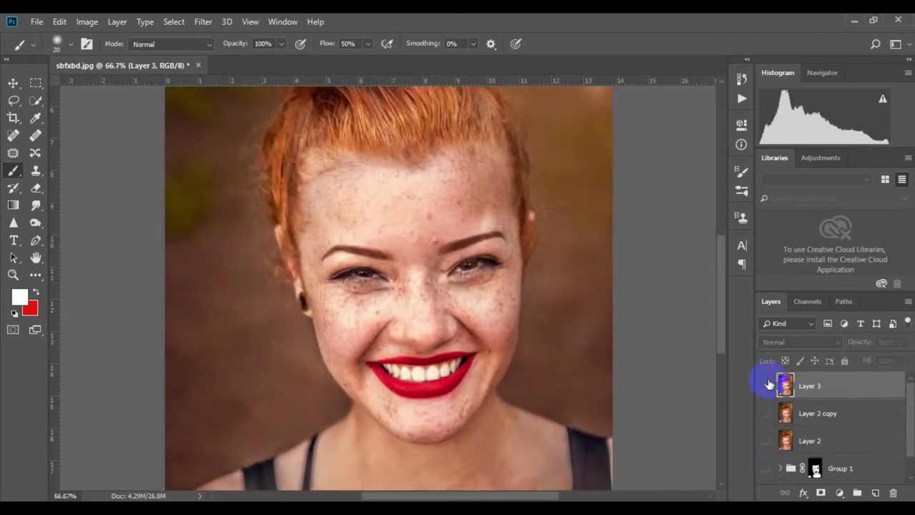
drag(548, 372, 450, 322)
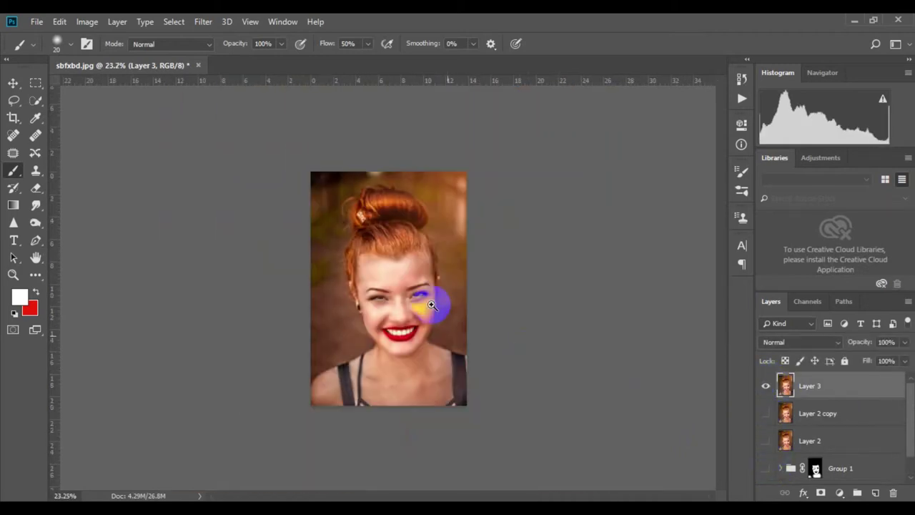